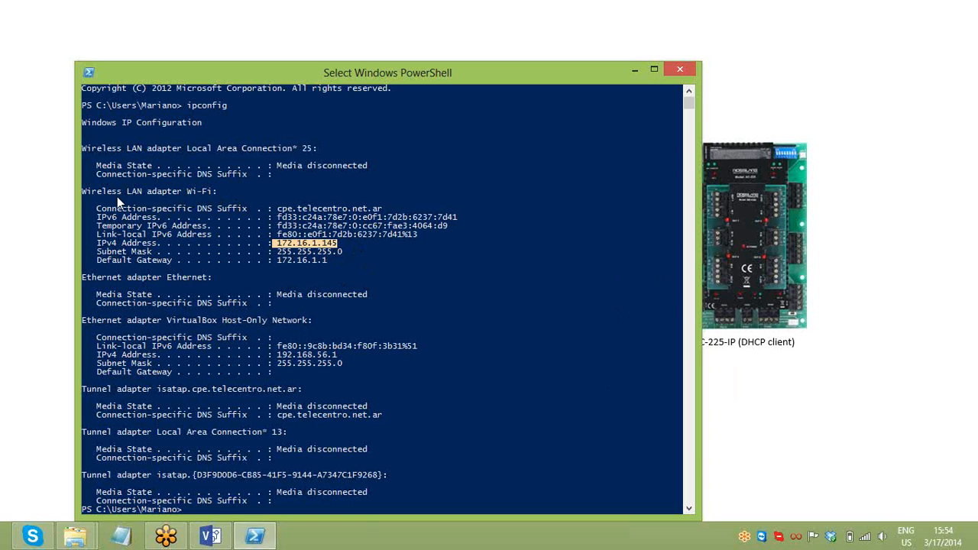
- Bring forward the network diagram showing the laptop at 172.16.1.145, a DHCP router and an AC-225-IP controller
left_click(824, 435)
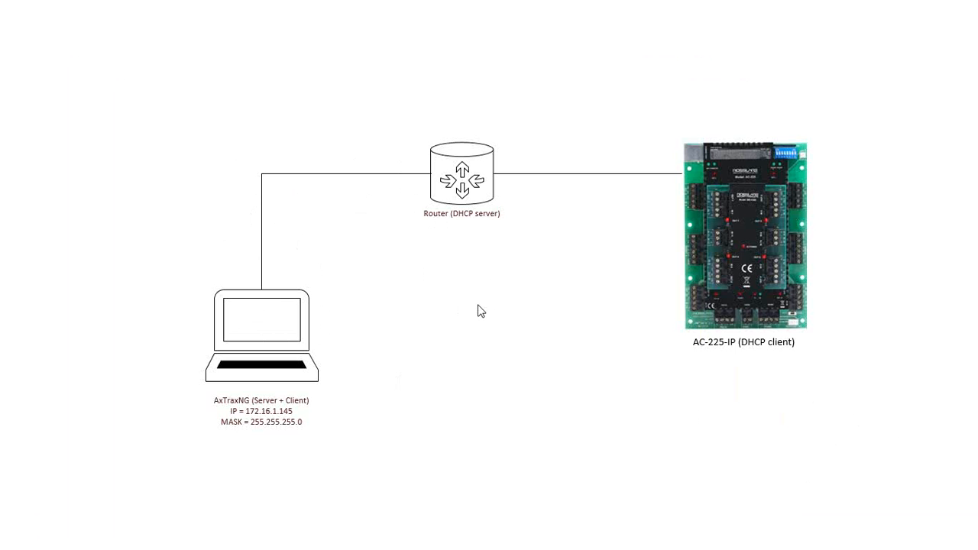
- Switch from the laptop–router–AC-225-IP diagram to the Windows Start screen
key("super")
- Launch AxTraxNG Server maximized, then log into AxTraxNG Client as Administrator with the account password
left_click(433, 196)
left_click(934, 91)
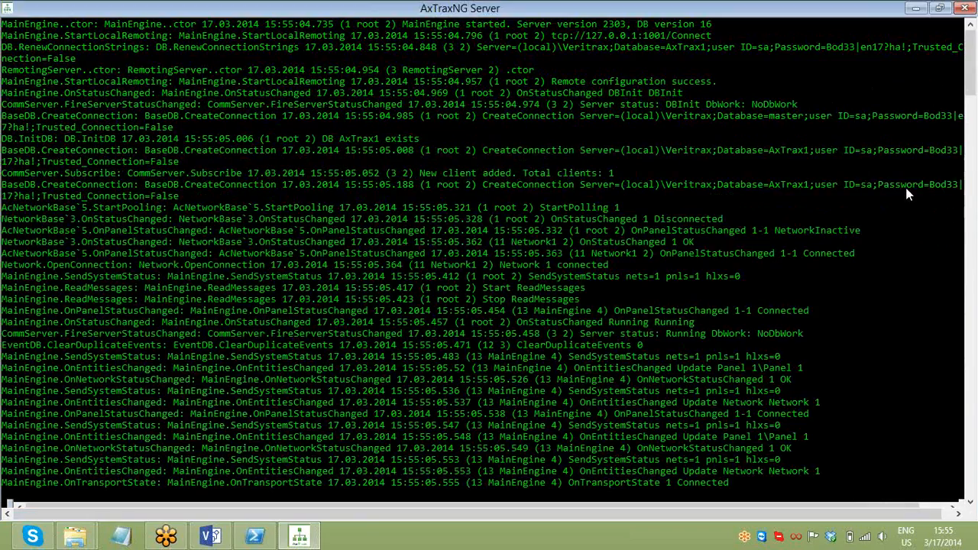
key("super")
left_click(378, 167)
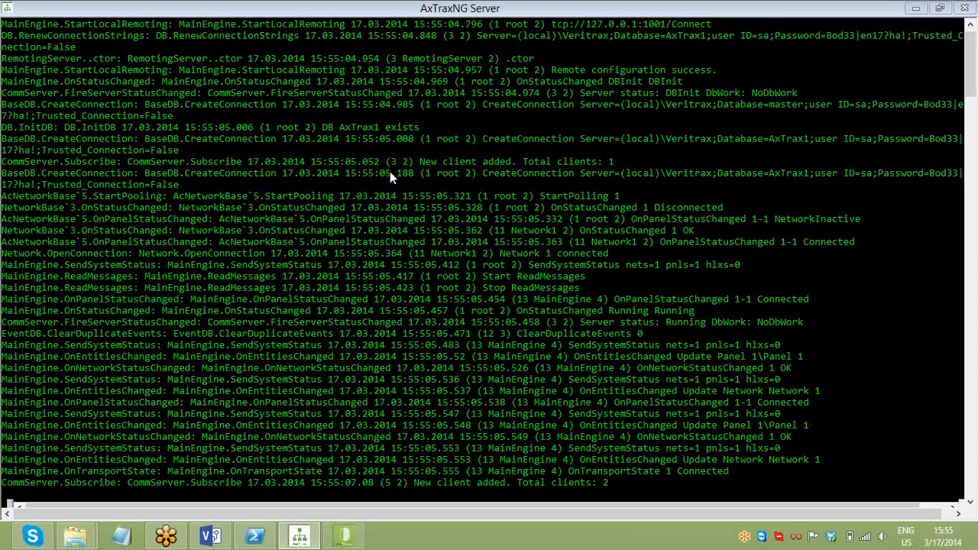
type("•••")
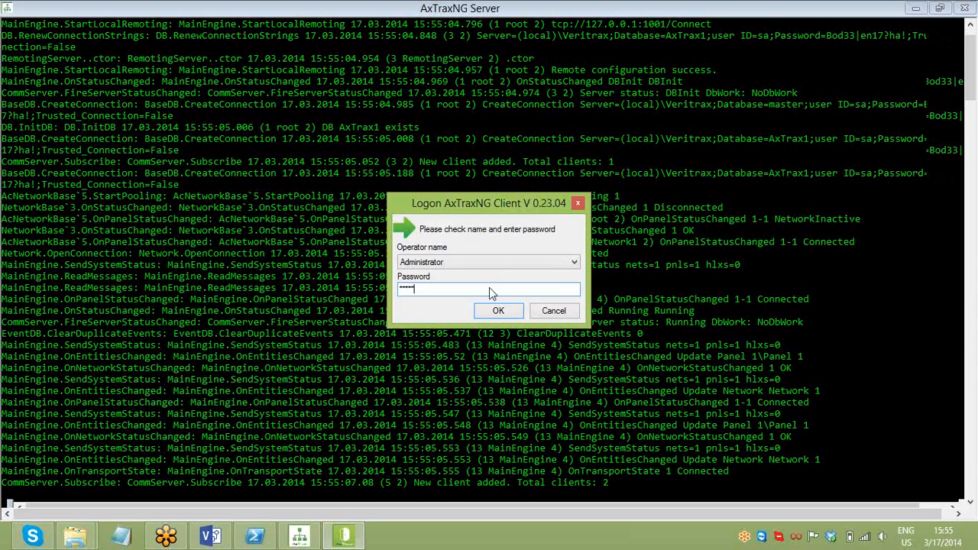
key("Return")
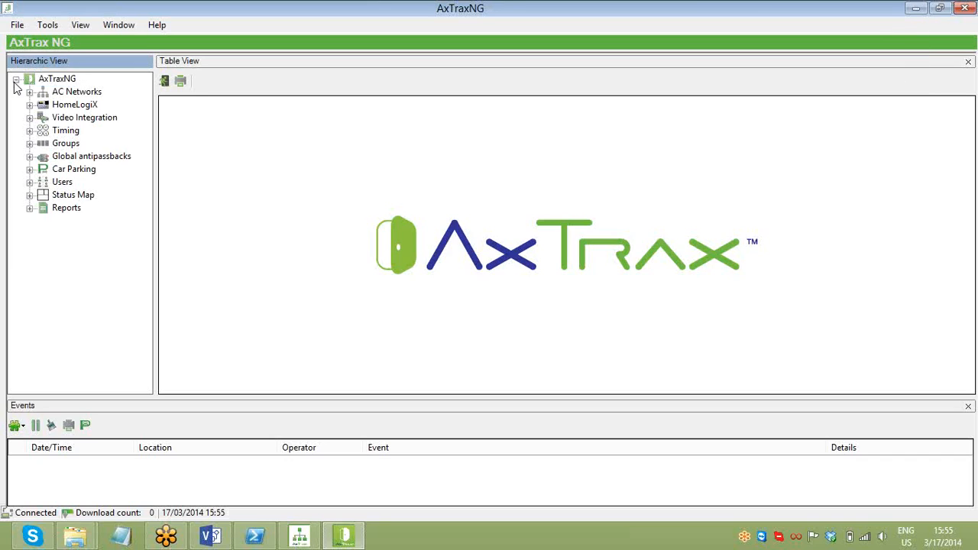
- Delete 1\Panel 1 from Network 1 after the first attempt to delete the network is refused
left_click(29, 92)
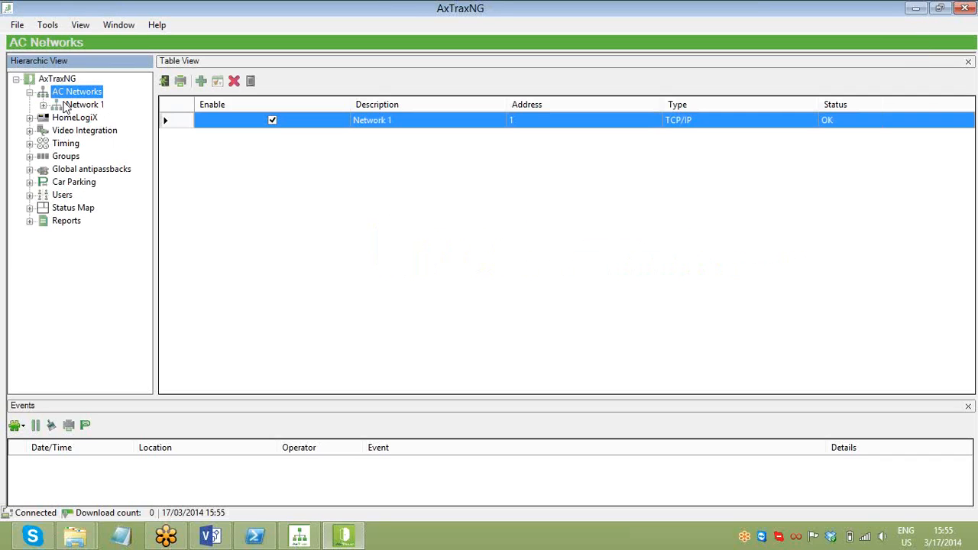
left_click(235, 81)
left_click(487, 312)
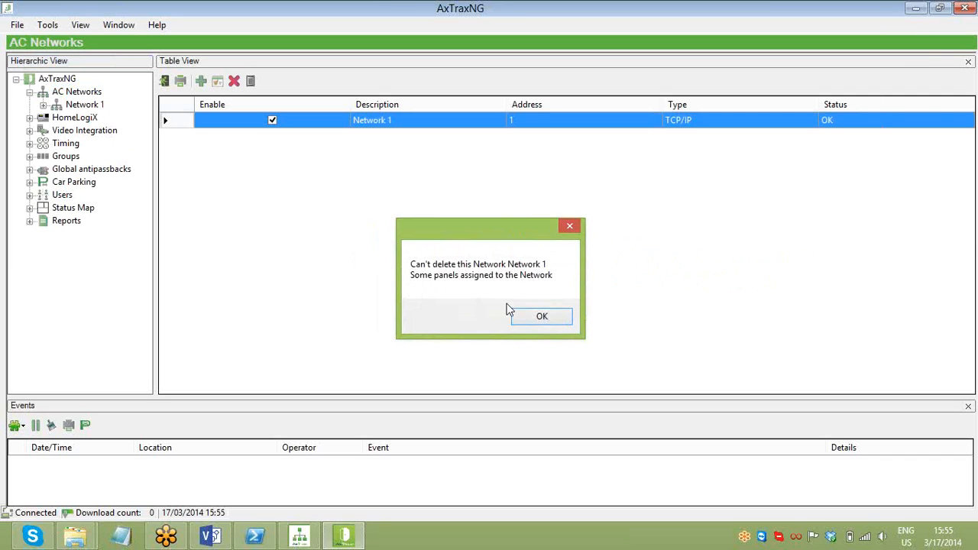
left_click(539, 316)
double_click(70, 107)
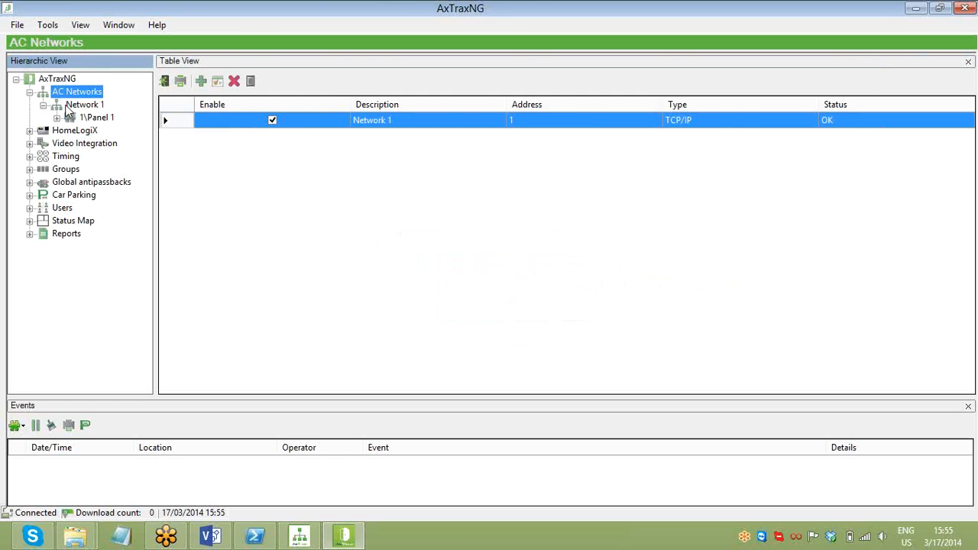
left_click(235, 81)
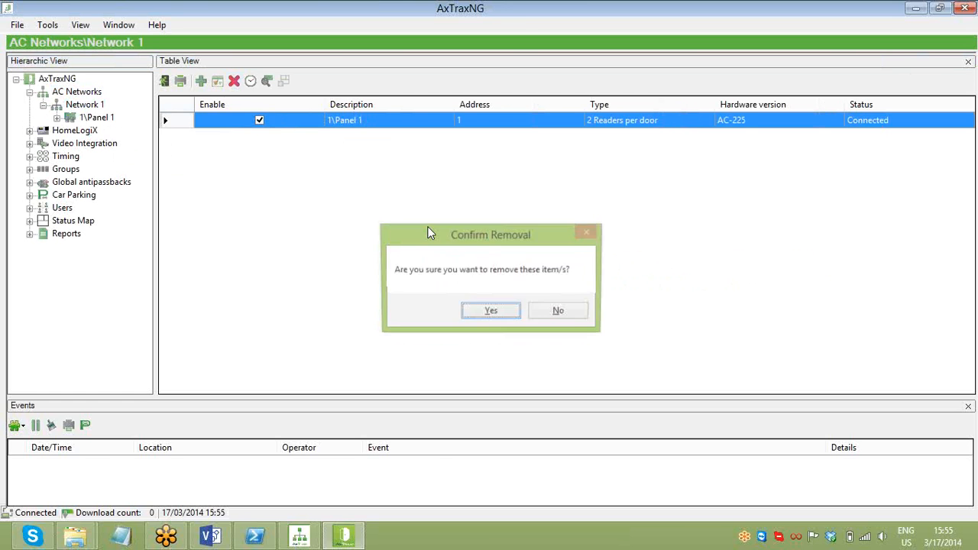
left_click(490, 314)
- Delete the now-empty Network 1 from AC Networks
left_click(85, 92)
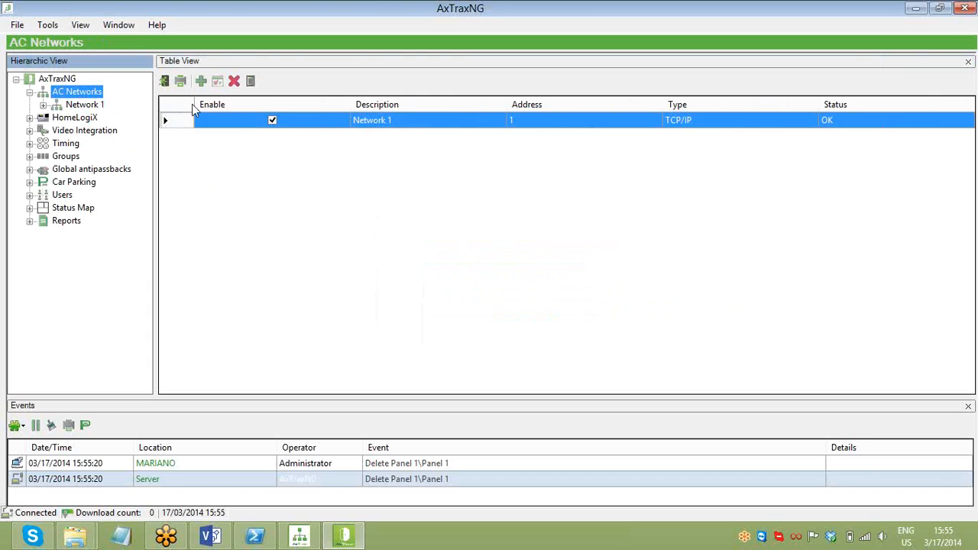
left_click(234, 81)
left_click(491, 311)
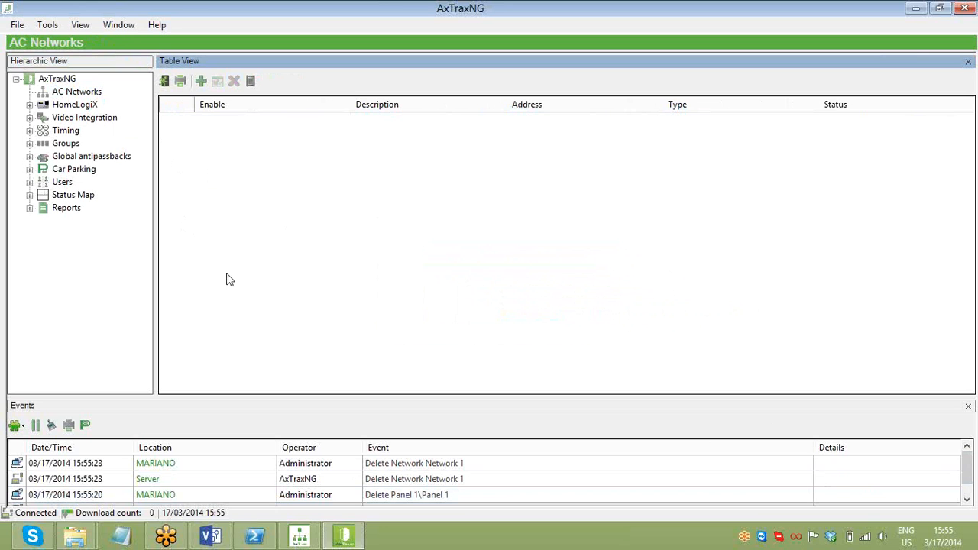
- Add Network 1 as a TCP/IP network over Local (LAN), port 4001 at 9600 speed
left_click(78, 92)
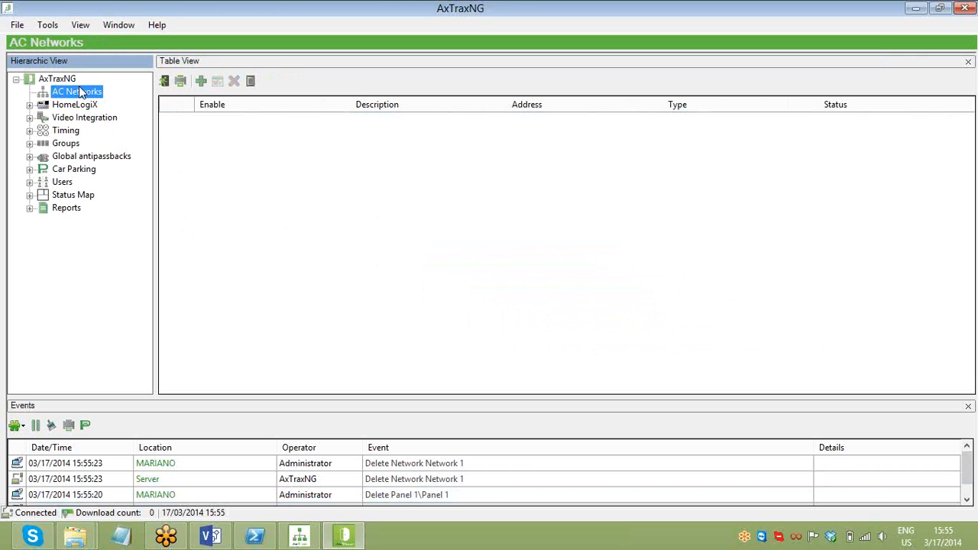
left_click(201, 81)
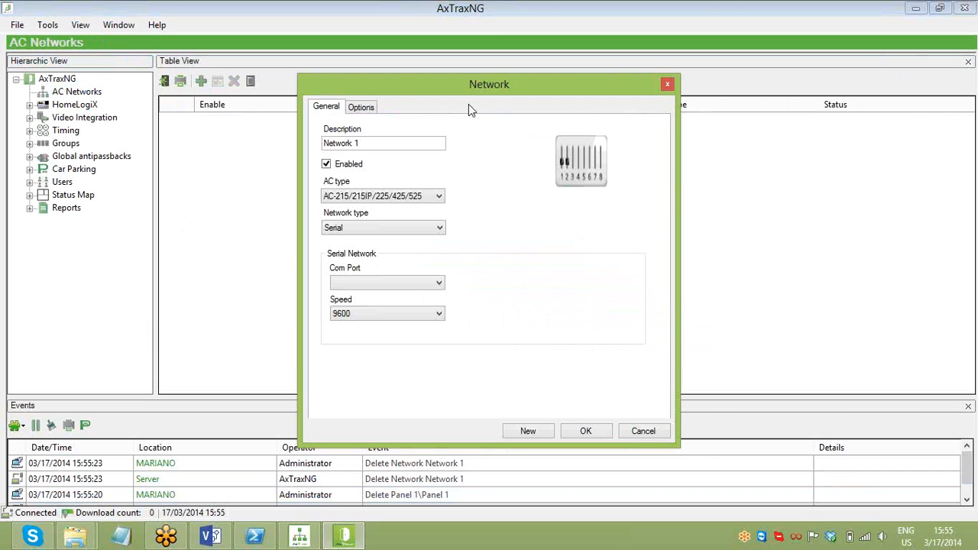
left_click(427, 233)
left_click(421, 252)
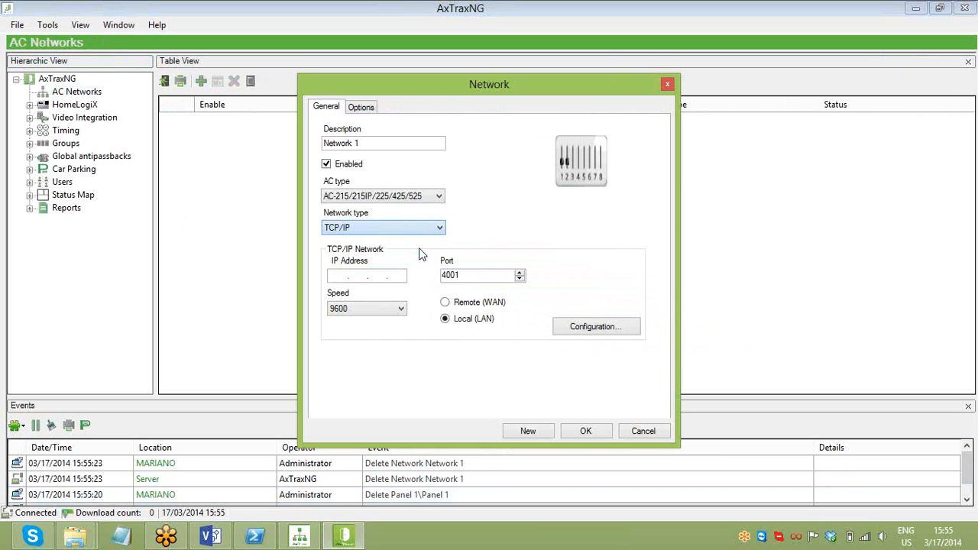
left_click(348, 280)
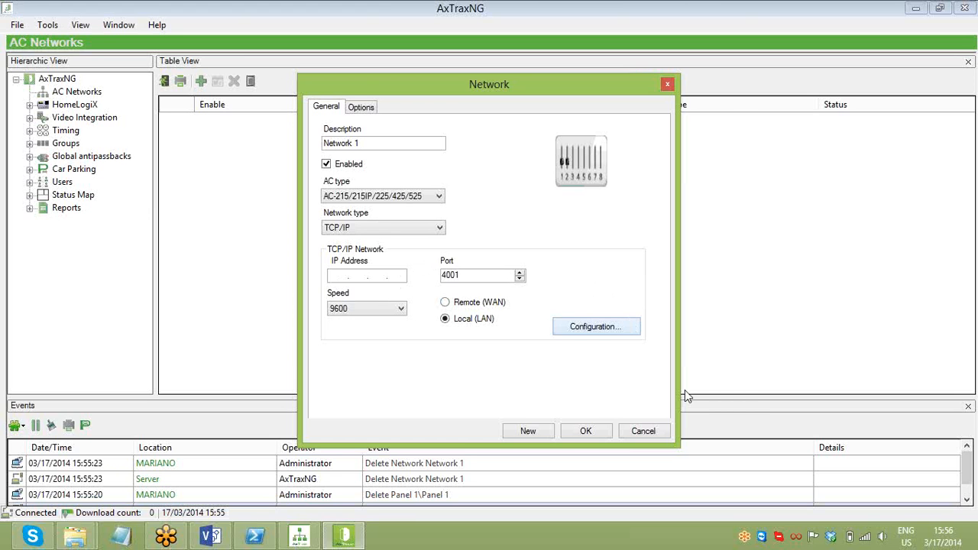
left_click(625, 327)
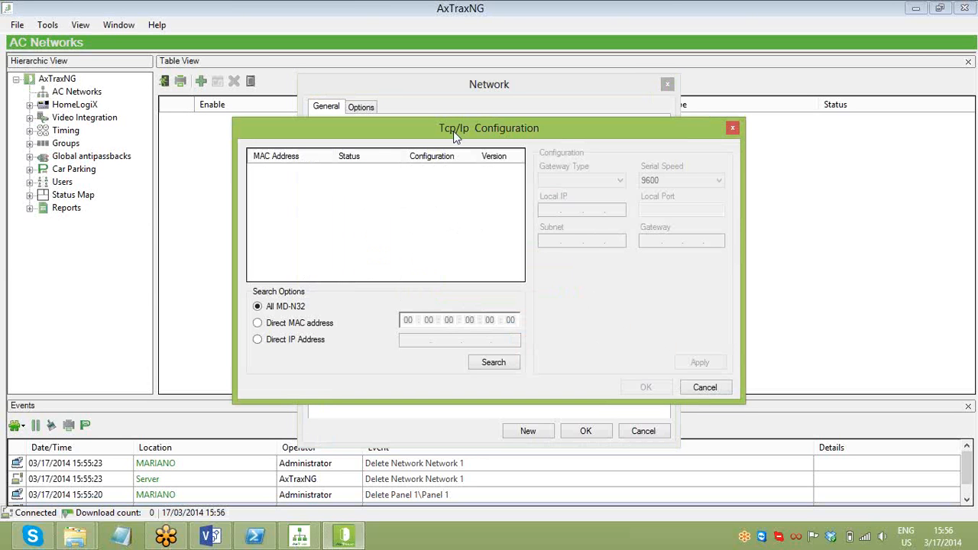
- Nudge the Tcp/Ip Configuration dialog, keeping All MD-N32 as the search option
mouse_move(490, 135)
left_mouse_down()
mouse_move(498, 156)
mouse_move(488, 131)
left_mouse_up()
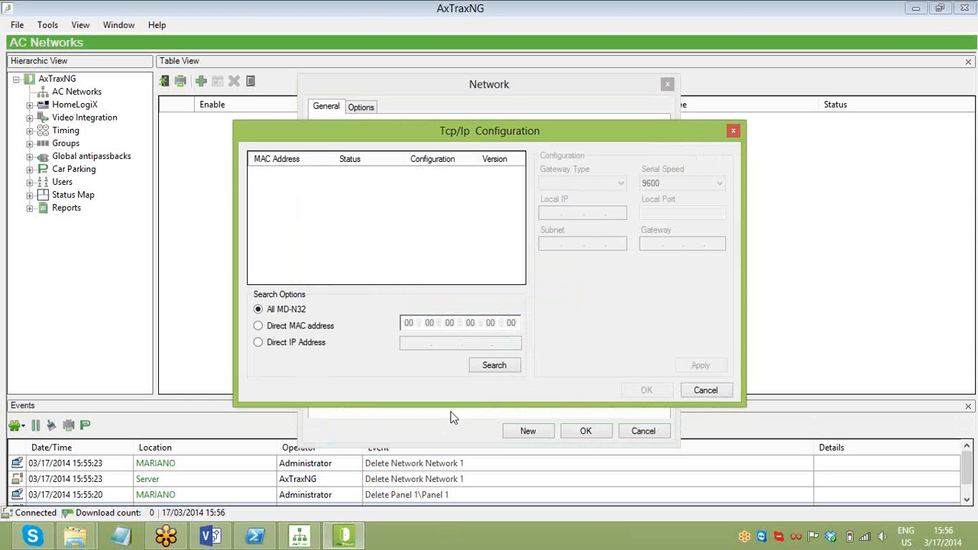
- Search Start settings for 'network' and open View network connections
key("super")
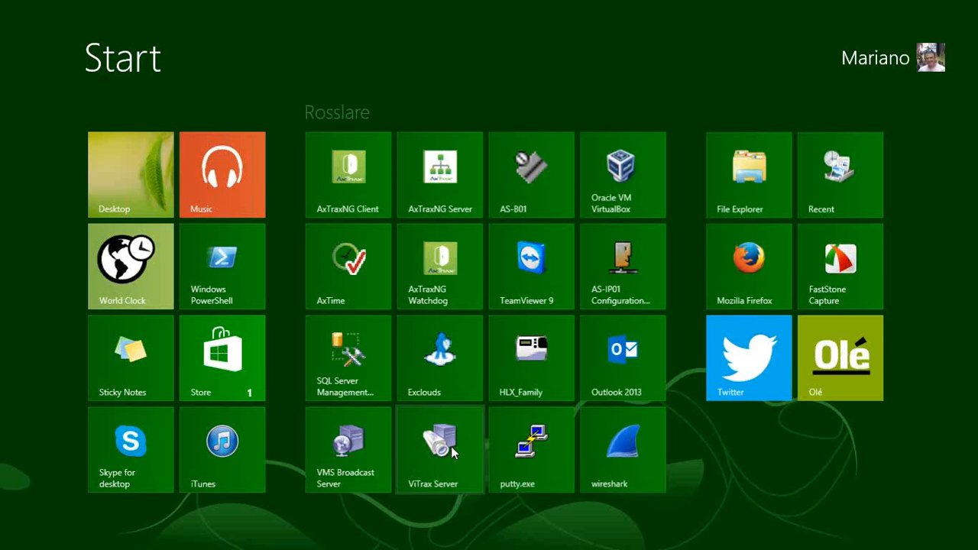
type("netwo")
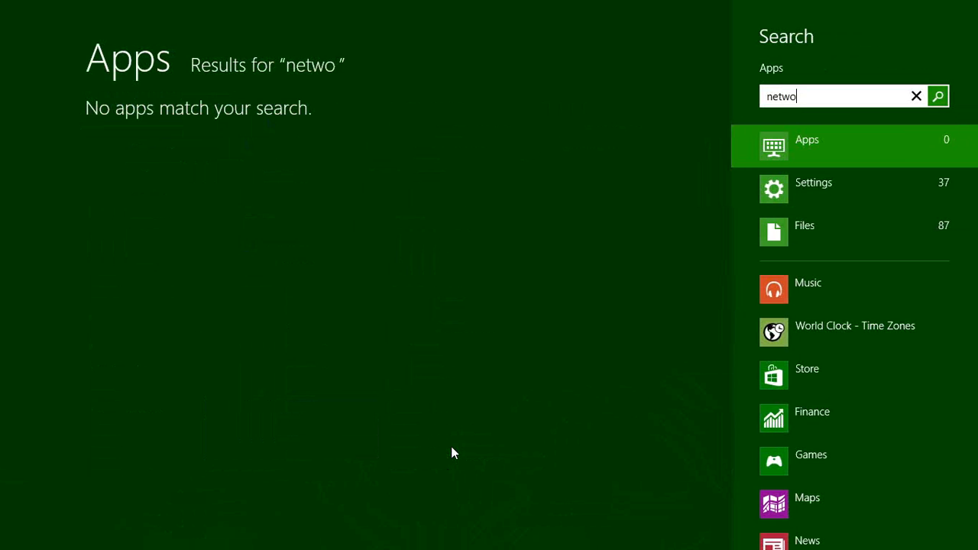
type("k")
key("BackSpace")
type("rd")
key("BackSpace")
type("k")
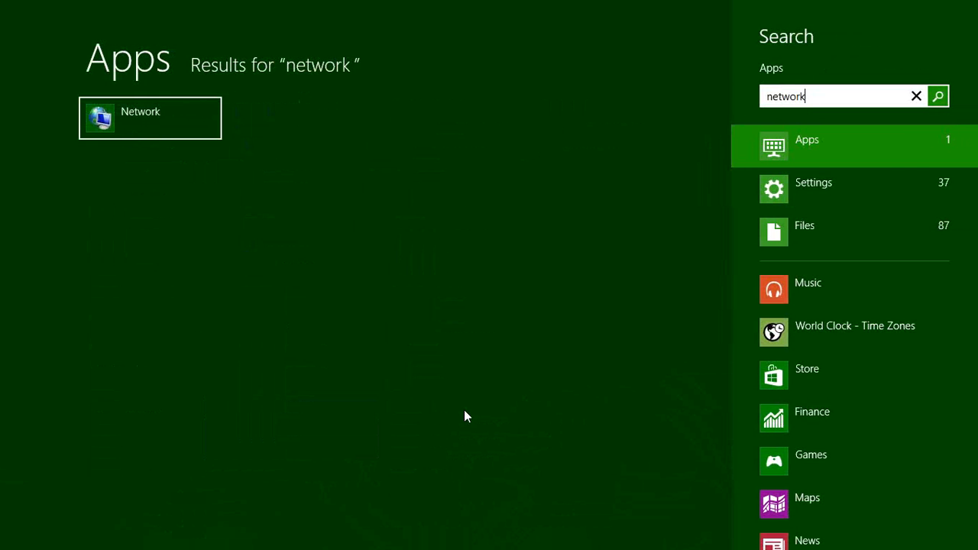
left_click(793, 198)
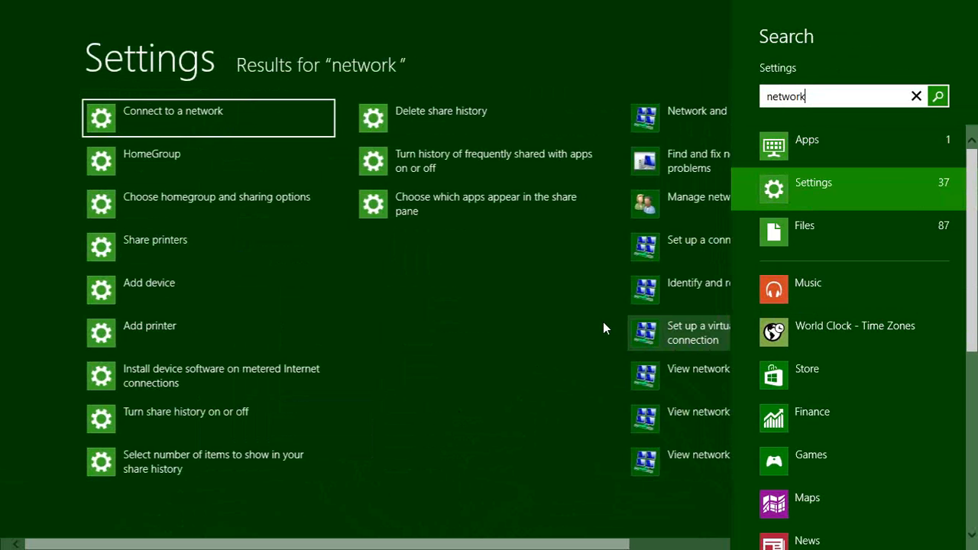
left_click_drag(530, 544, 585, 544)
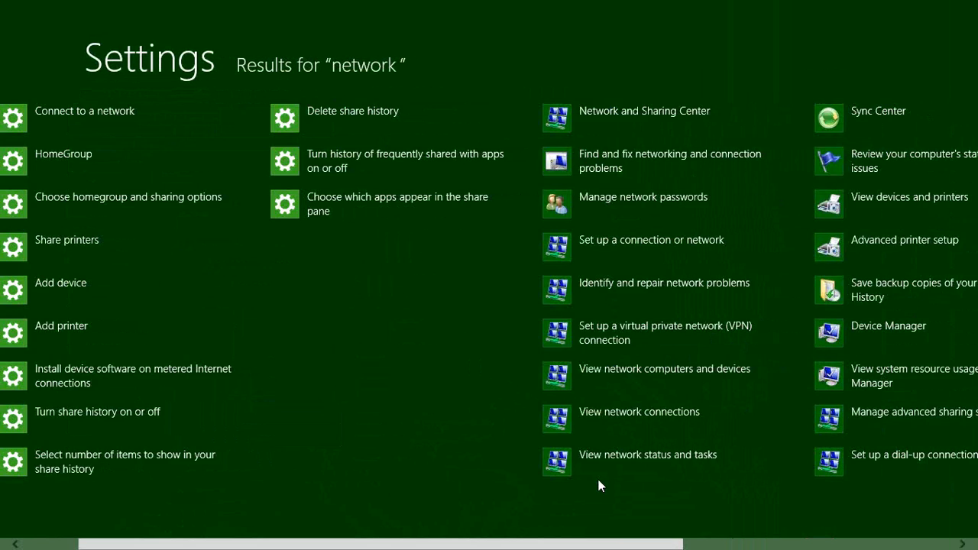
left_click(707, 410)
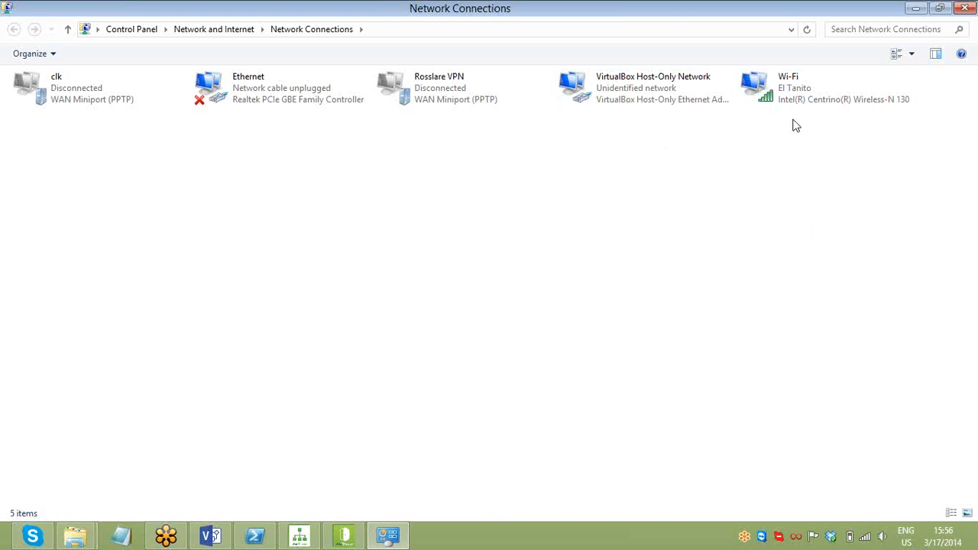
- Disable the VirtualBox Host-Only Network adapter and close the Network Connections window
left_click(801, 93)
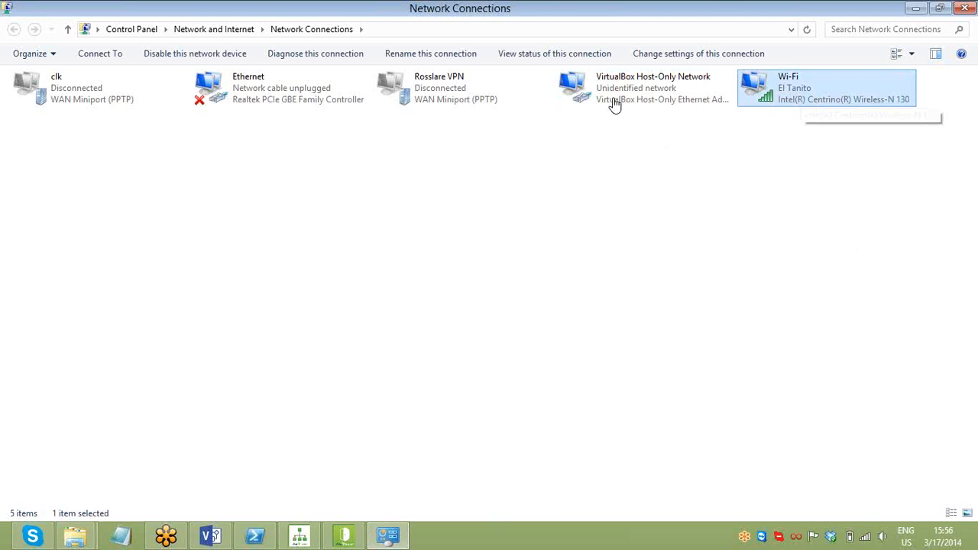
left_click(274, 100)
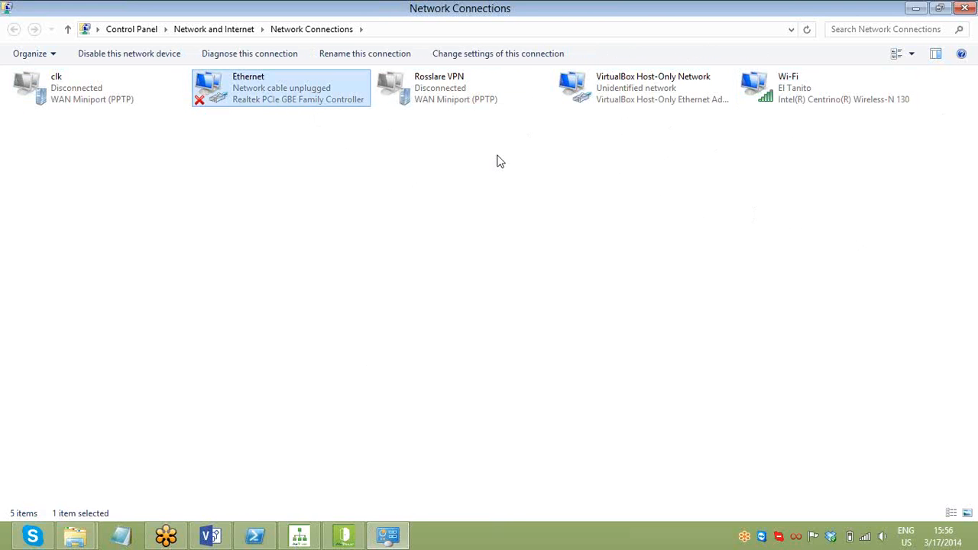
left_click(670, 100)
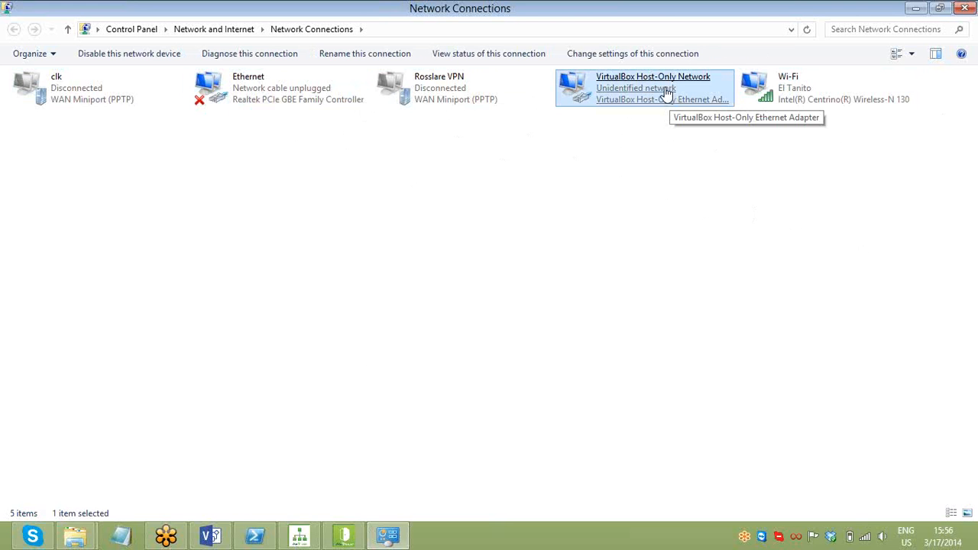
right_click(666, 91)
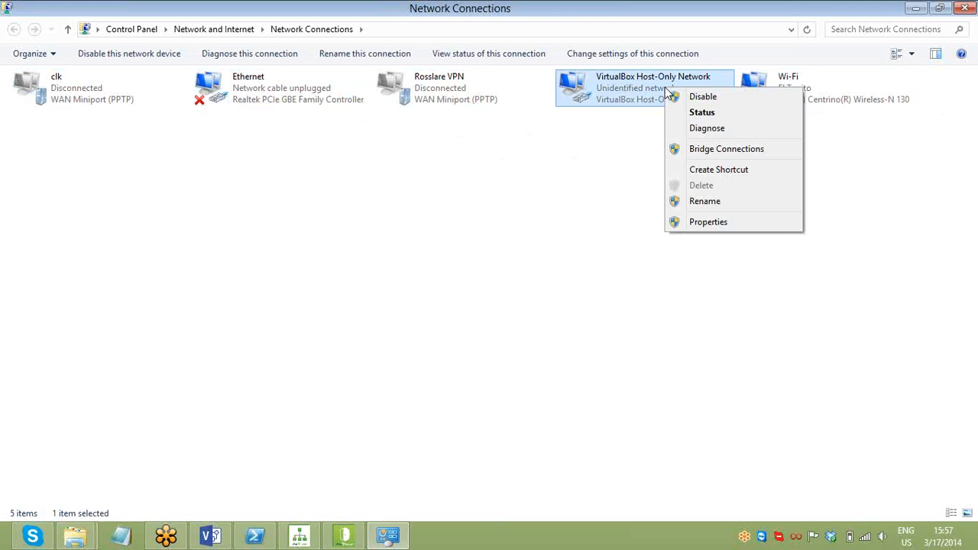
left_click(714, 100)
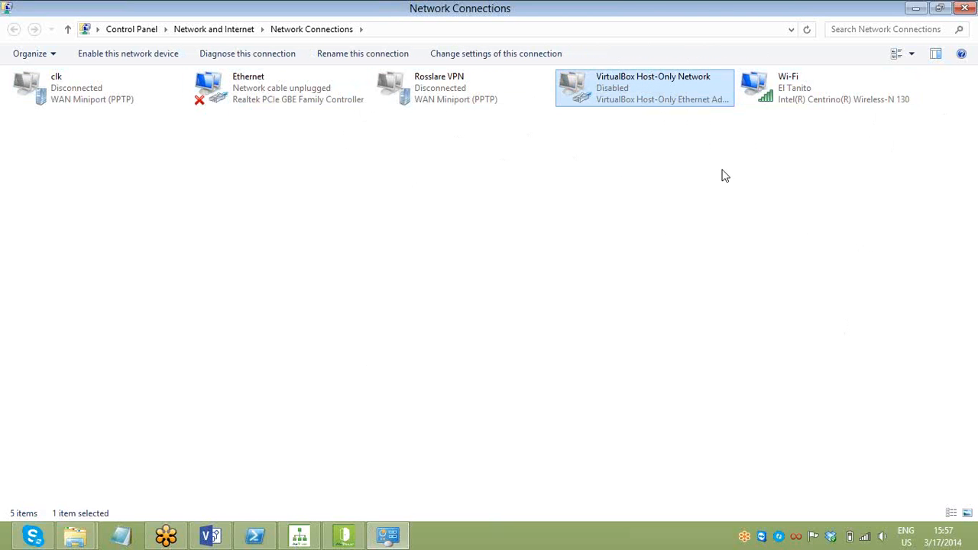
left_click(964, 8)
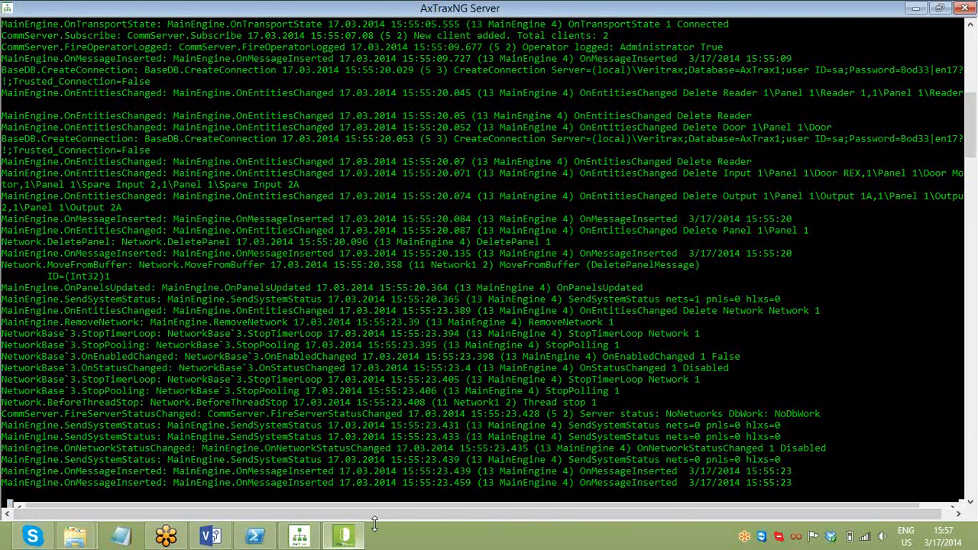
- Cancel the Tcp/Ip Configuration and new Network dialogs and close the AxTraxNG client
left_click(349, 535)
left_click(705, 390)
left_click(646, 430)
left_click(964, 7)
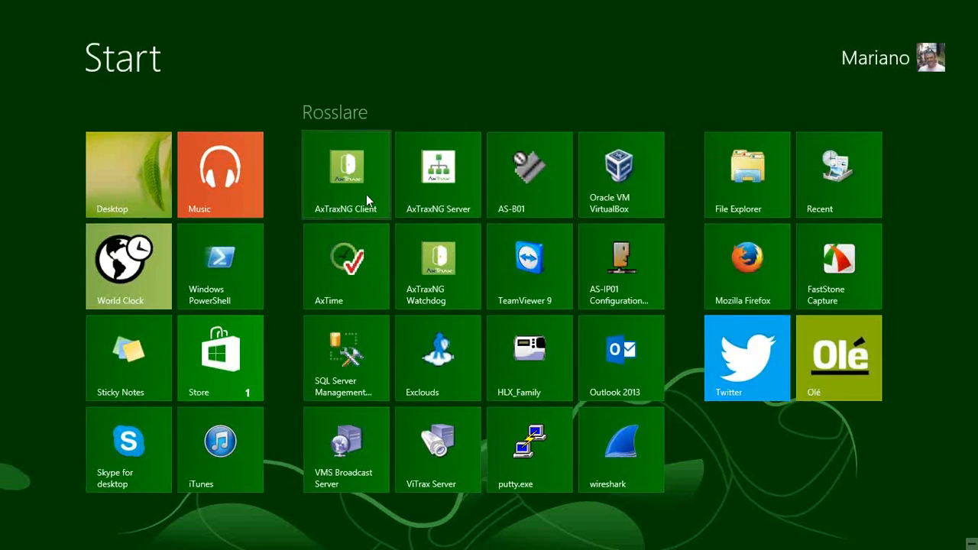
- Switch from the IP Network.vsdx diagram in Visio to the Start screen's Rosslare apps
left_click(366, 194)
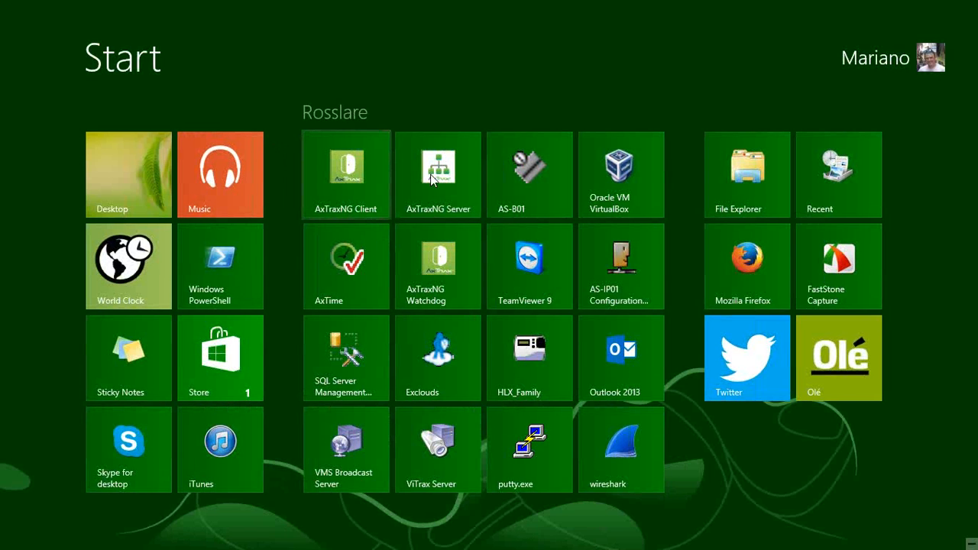
- Start the AxTraxNG Server and Client and log in as admin
left_click(461, 196)
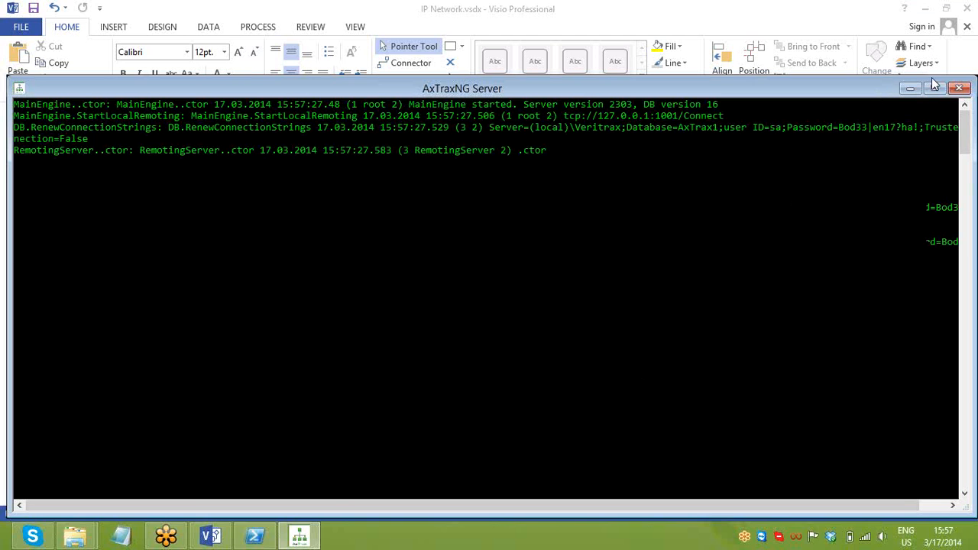
left_click(934, 88)
key("super")
left_click(391, 208)
left_click(492, 291)
type("admin")
key("Return")
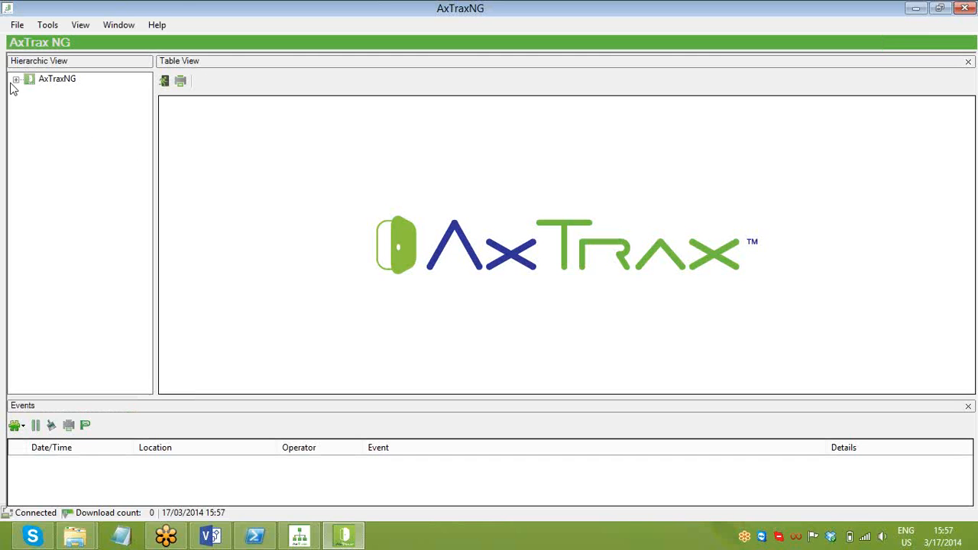
- Add a new network under AC Networks and set its type to TCP/IP
left_click(15, 79)
left_click(76, 91)
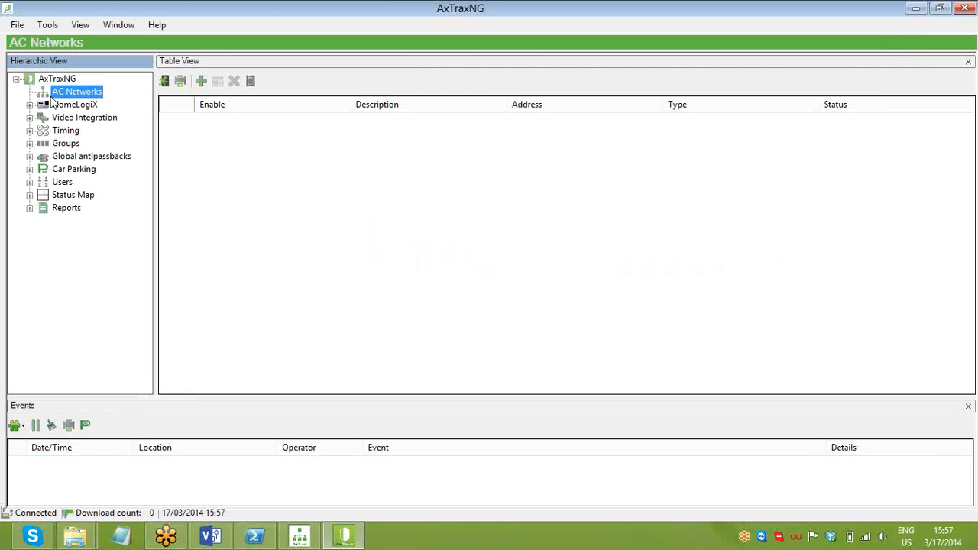
left_click(201, 81)
left_click(382, 228)
left_click(369, 252)
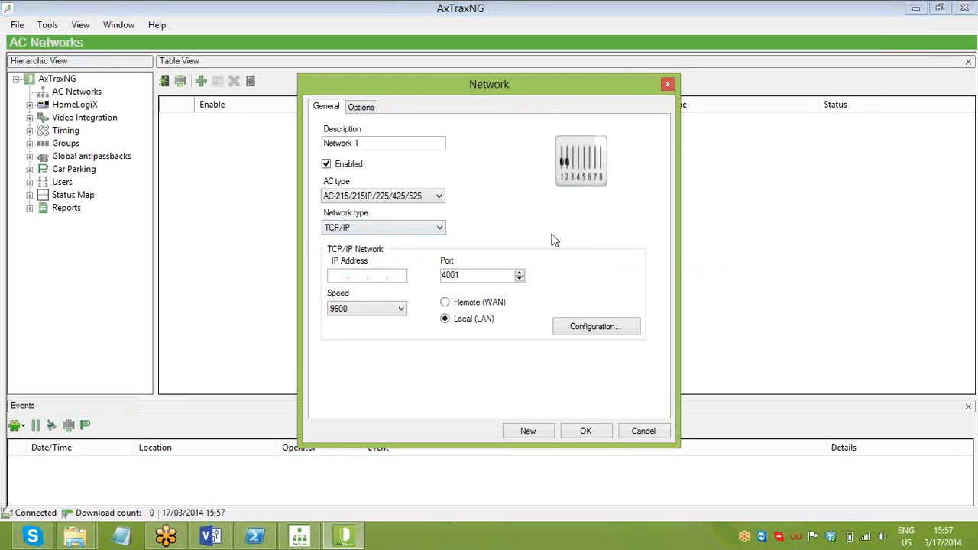
- Discover the gateway at 172.16.1.112, keeping serial speed 115200 and gateway type MD-IP32 On Board
left_click(590, 327)
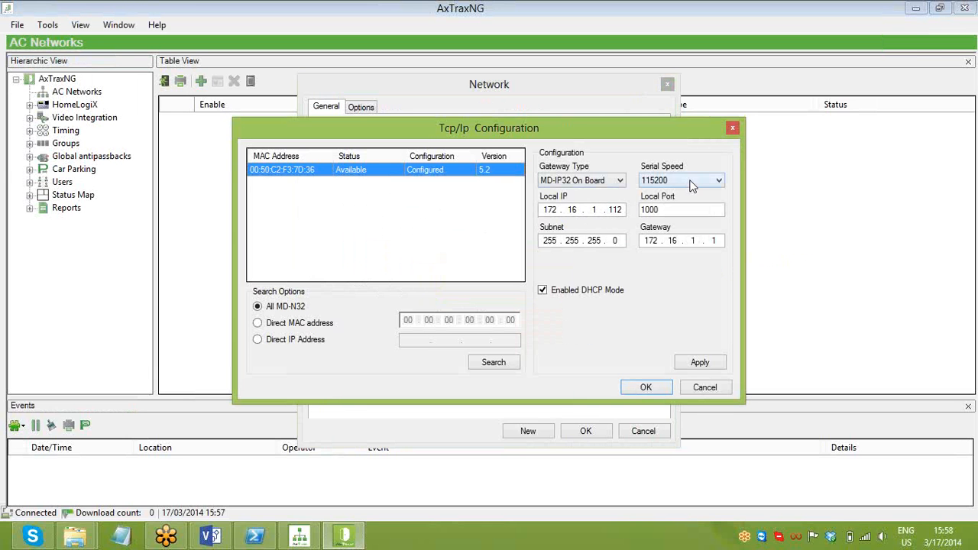
left_click(718, 181)
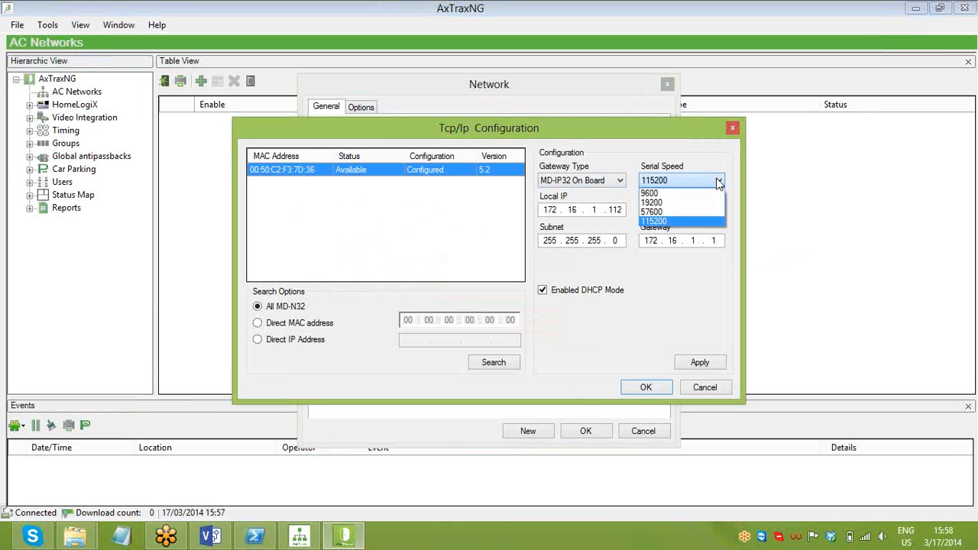
left_click(701, 221)
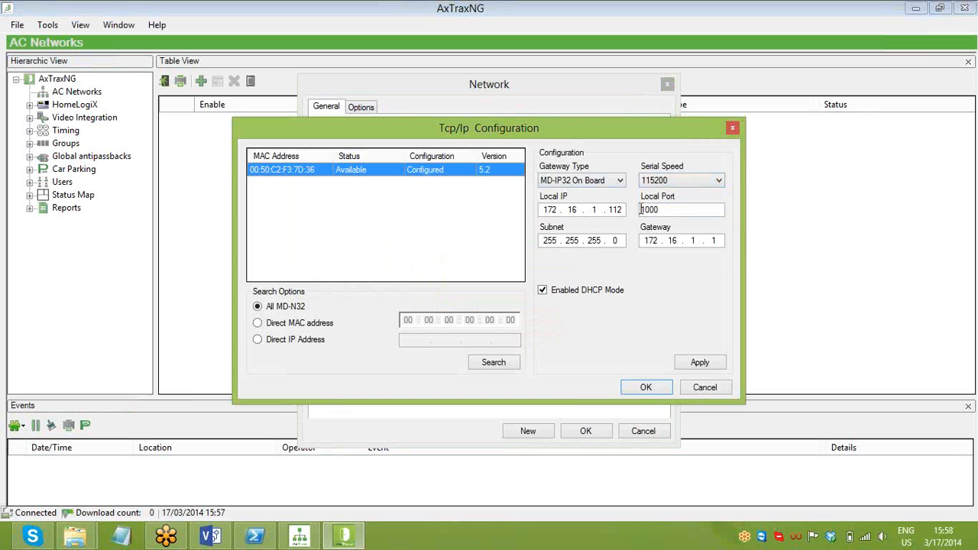
left_click(598, 189)
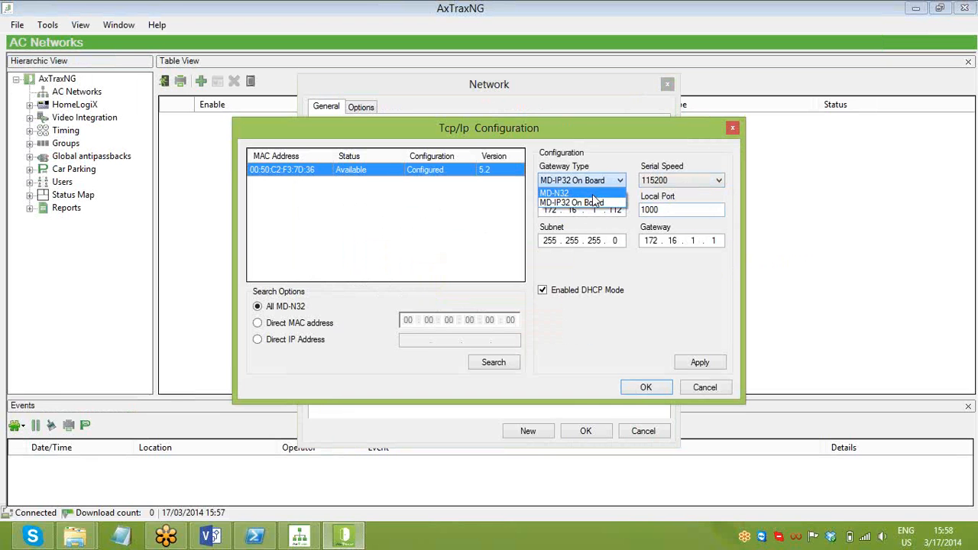
left_click(588, 203)
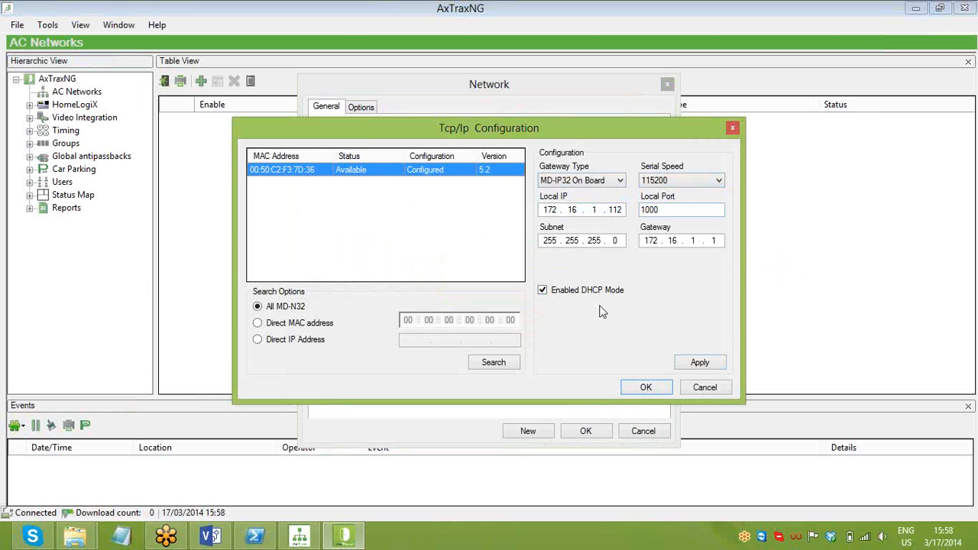
- Accept the gateway settings, save Network 1, and open its empty panel list
left_click(646, 387)
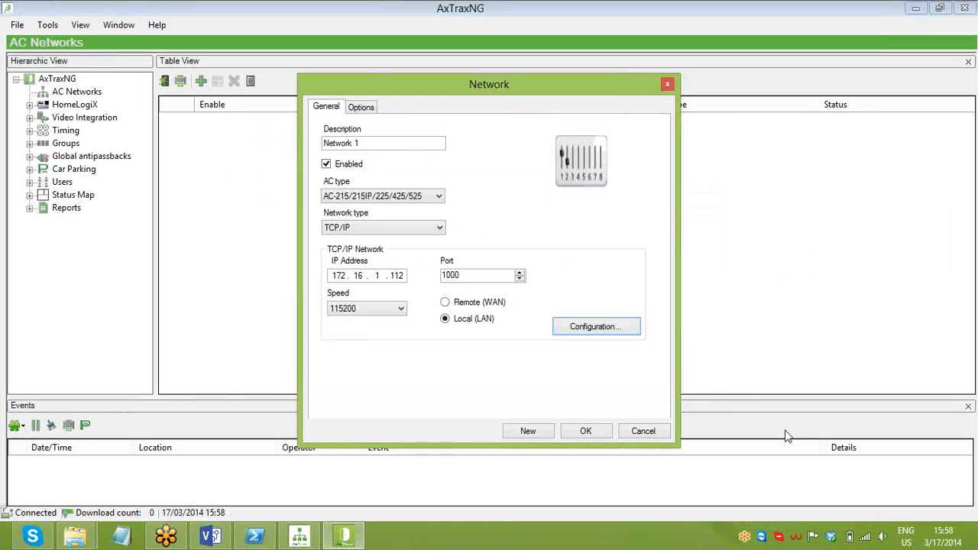
left_click(596, 434)
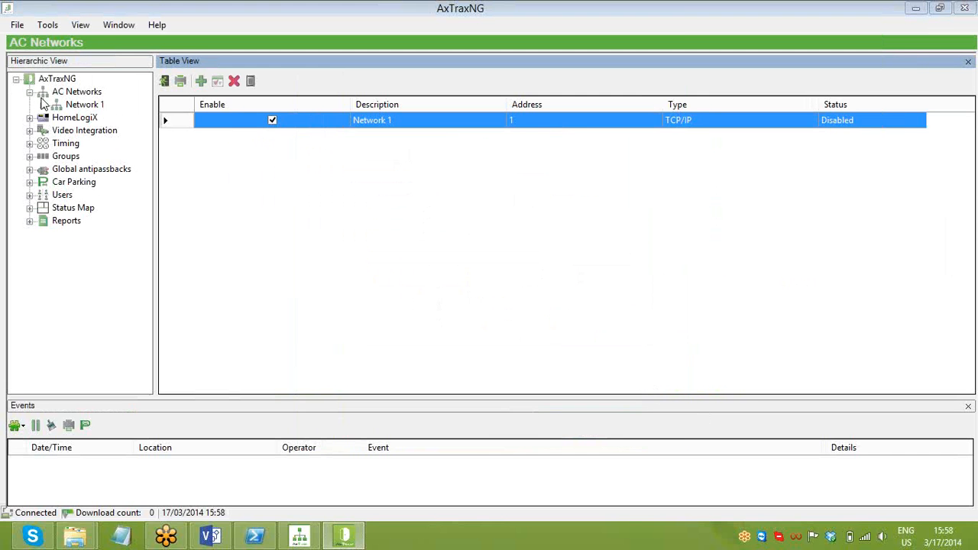
left_click(80, 94)
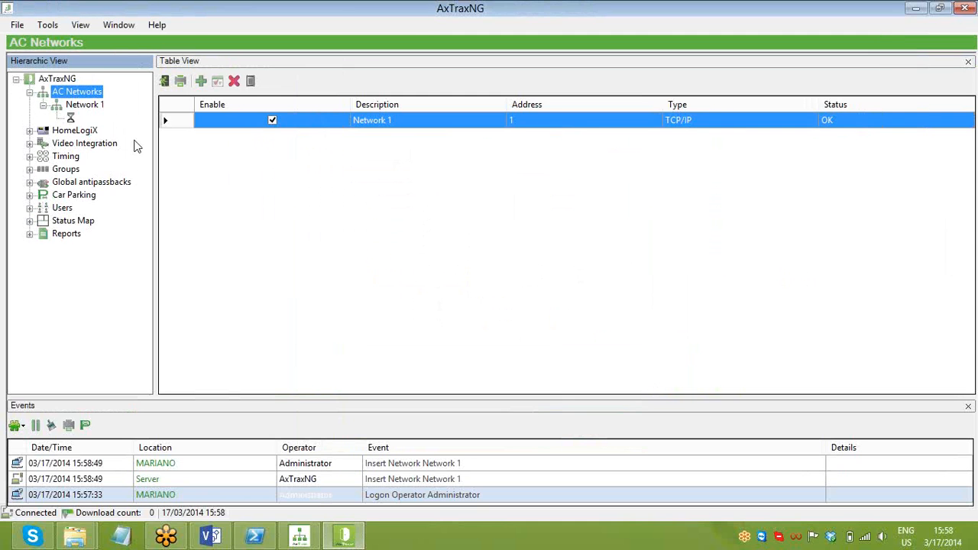
left_click(84, 105)
left_click(81, 94)
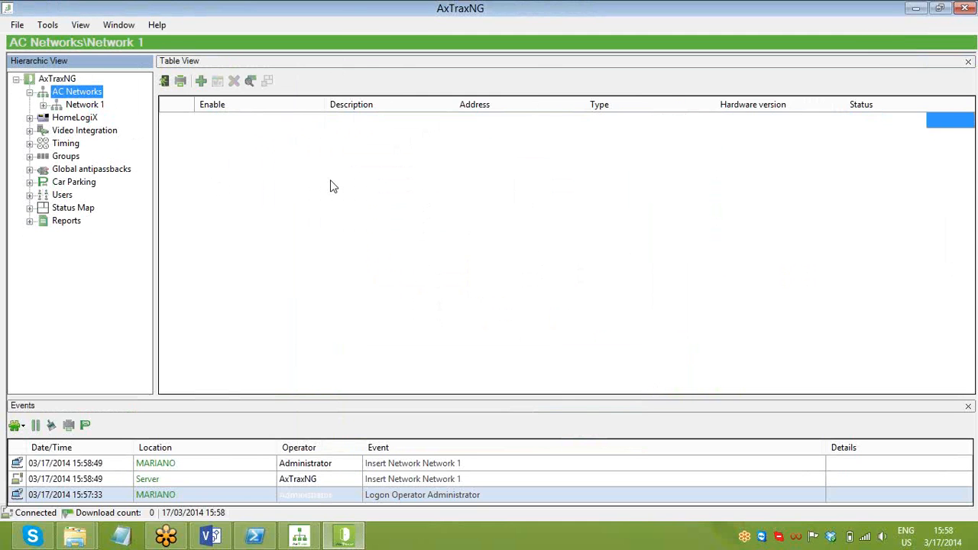
left_click(84, 105)
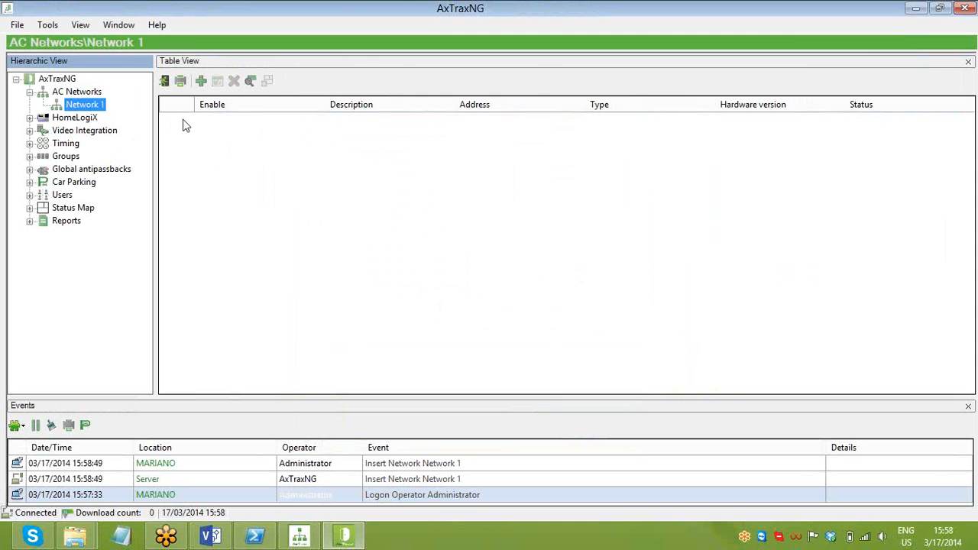
- Search Network 1 for panels and add the found AC-225 as 1\Panel 1
left_click(251, 82)
left_click(246, 423)
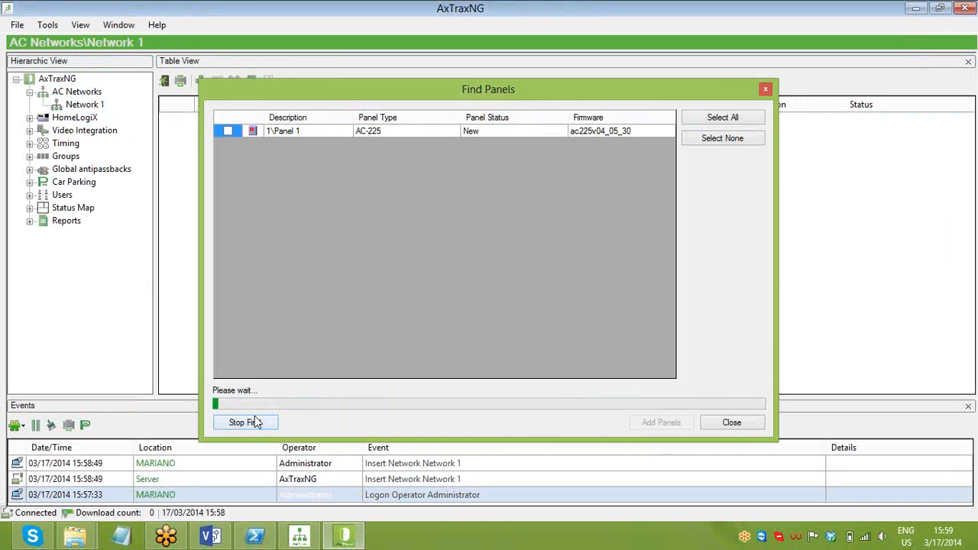
left_click(254, 420)
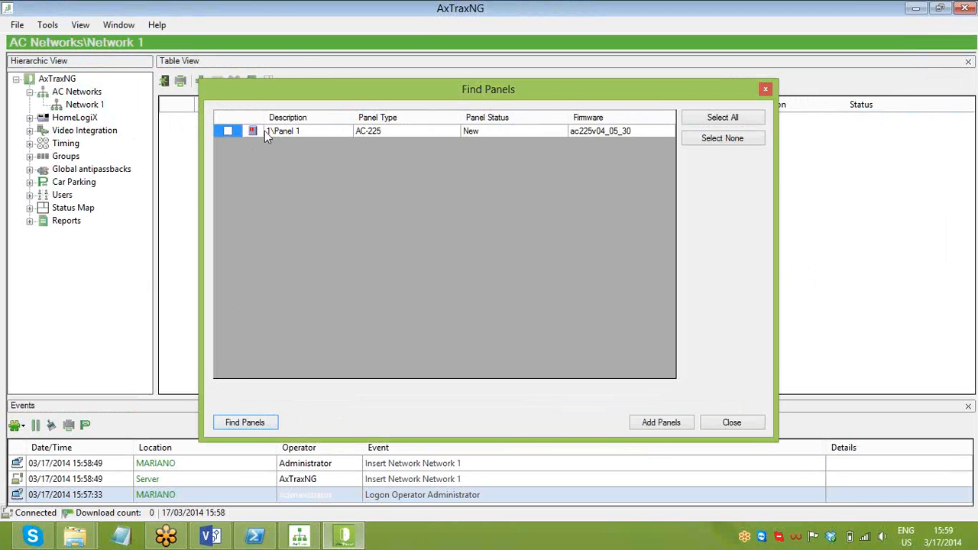
left_click(231, 131)
left_click(651, 425)
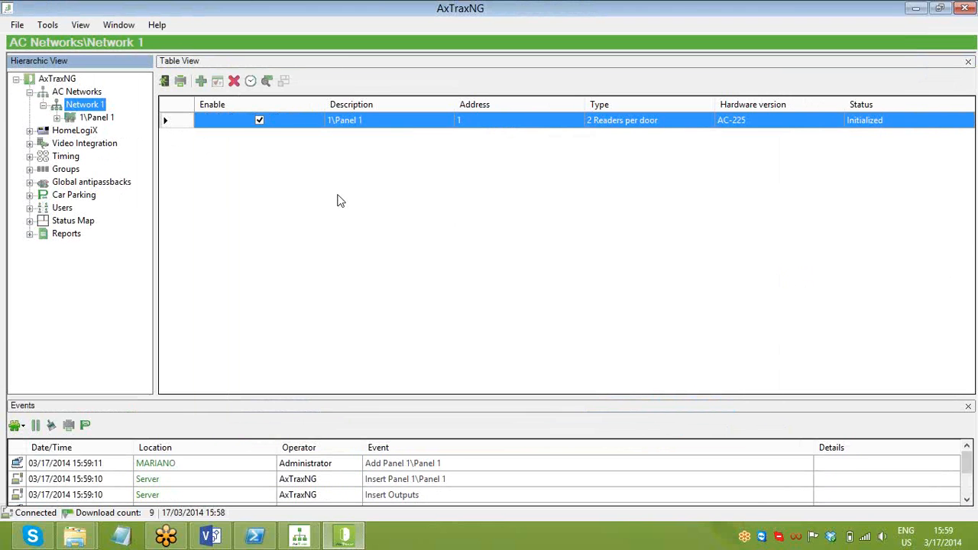
- Expand 1\Panel 1 to review its doors, readers, inputs and outputs, then return to Network 1
left_click(61, 120)
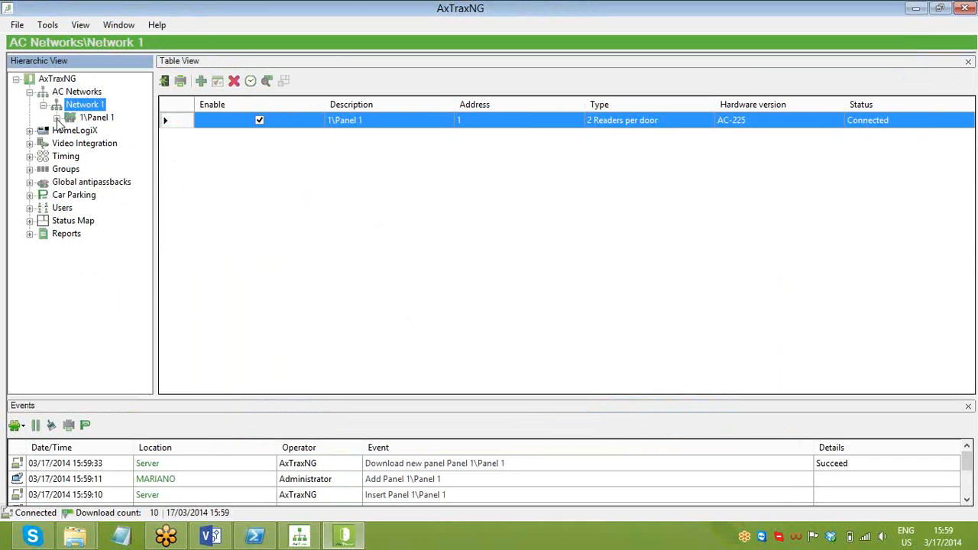
left_click(56, 119)
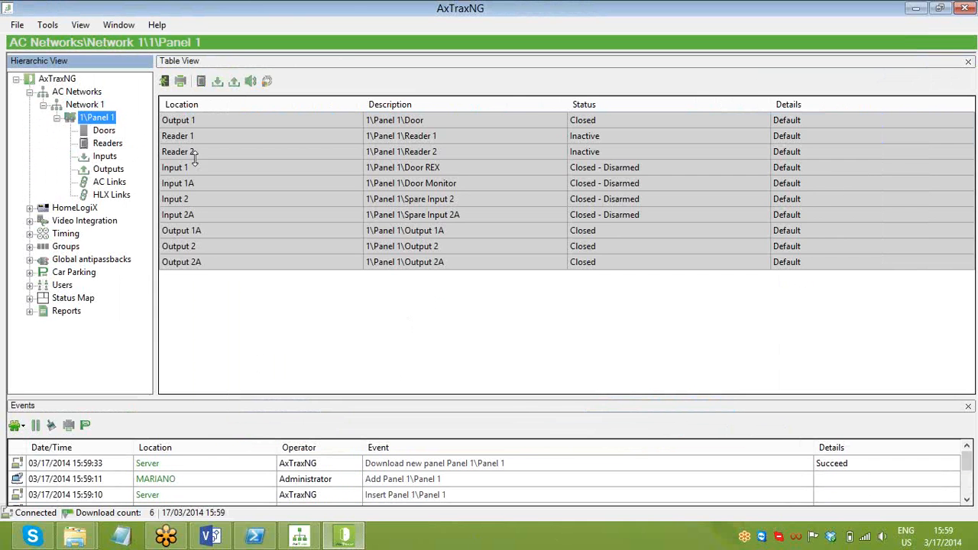
left_click(79, 106)
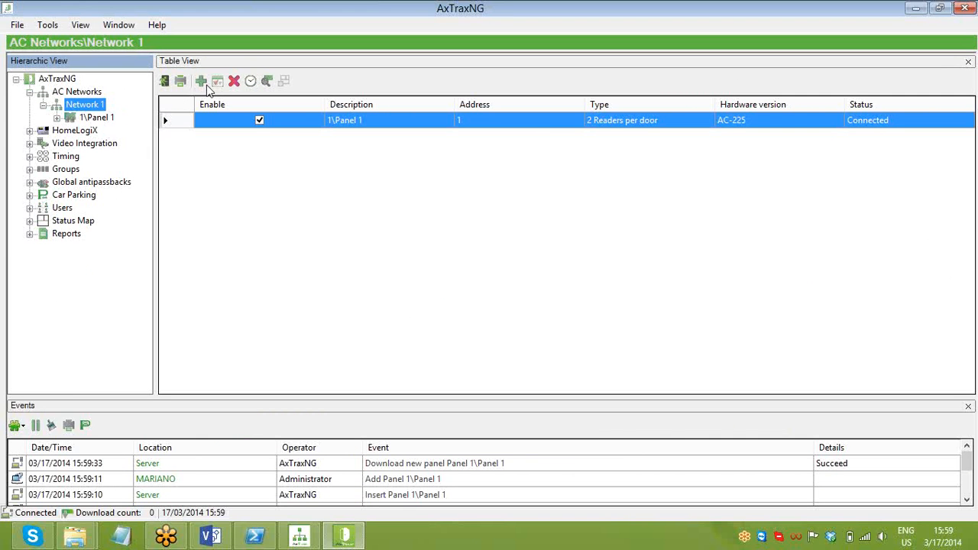
- Edit Network 1's gateway: Local IP 192.168.1.112 with DHCP mode unchecked
left_click(76, 91)
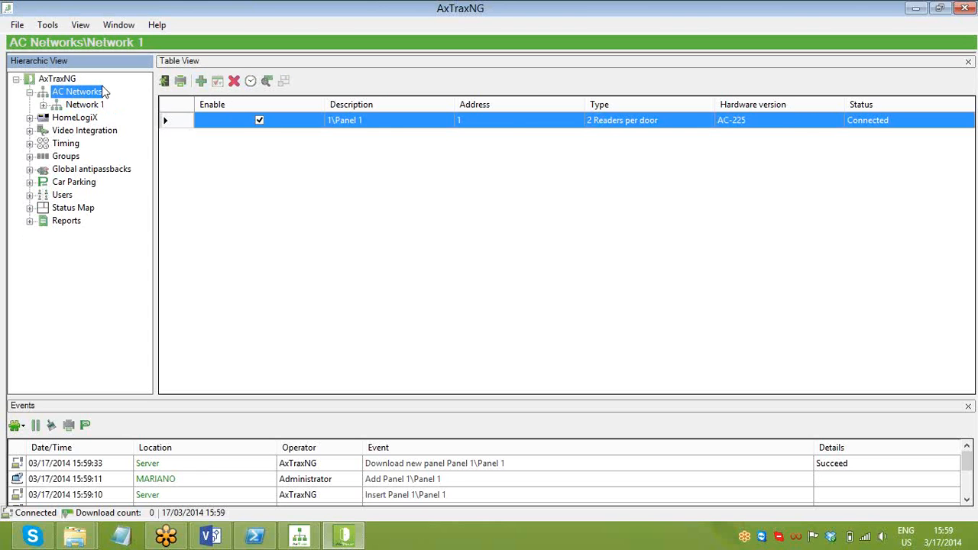
left_click(218, 81)
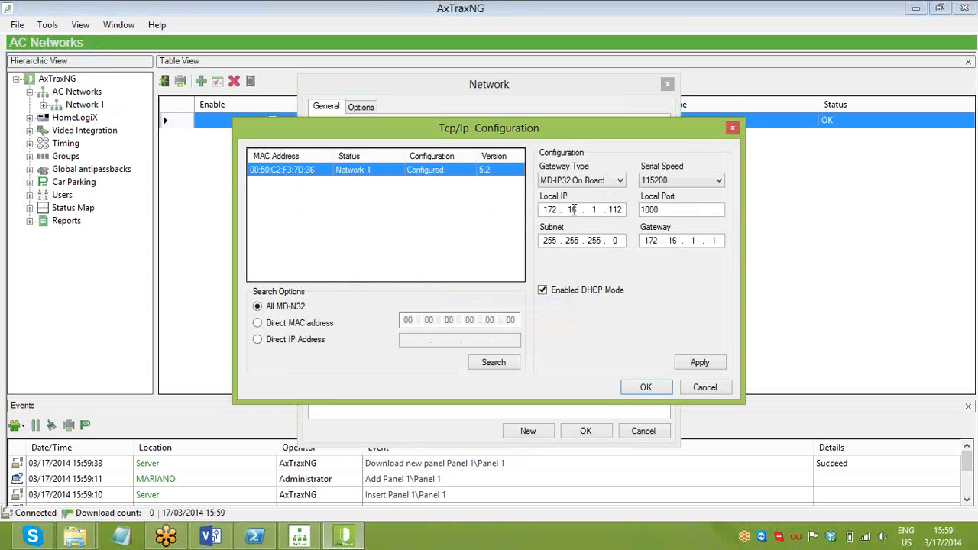
left_click_drag(556, 135, 541, 143)
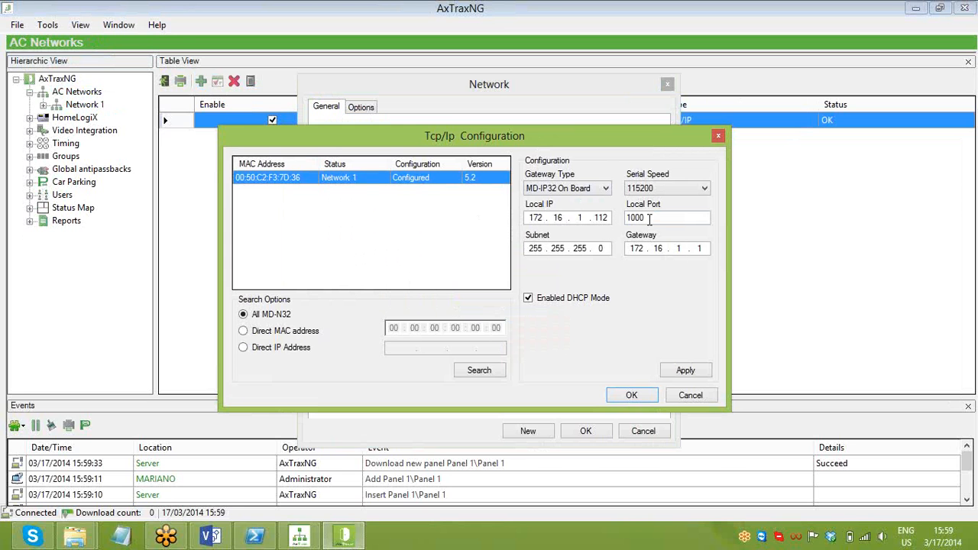
left_click_drag(544, 217, 511, 222)
type("192.168")
left_click(558, 300)
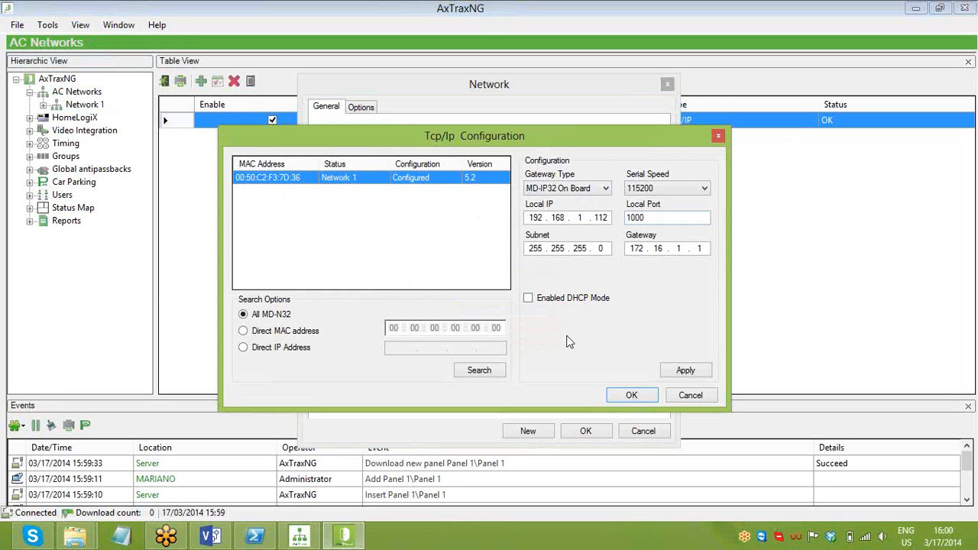